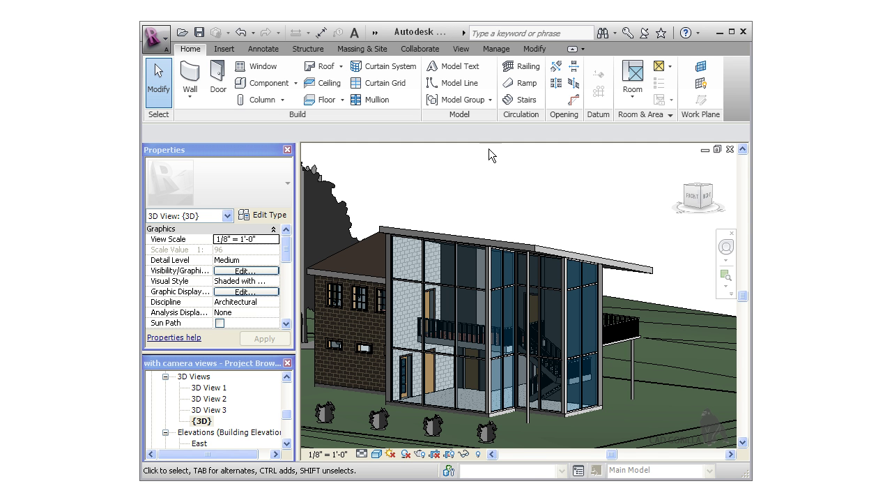
# Create a new schedule for the Doors category, keeping the name Door Schedule
pyautogui.click(462, 48)
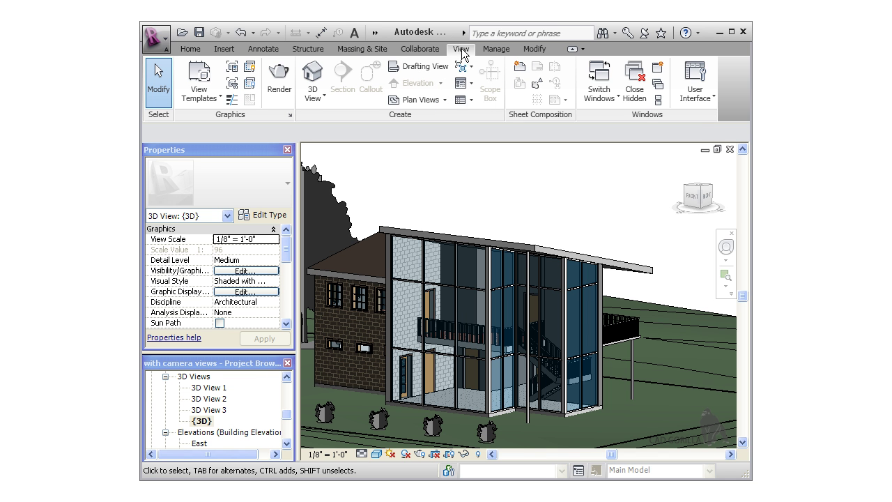
pyautogui.click(469, 101)
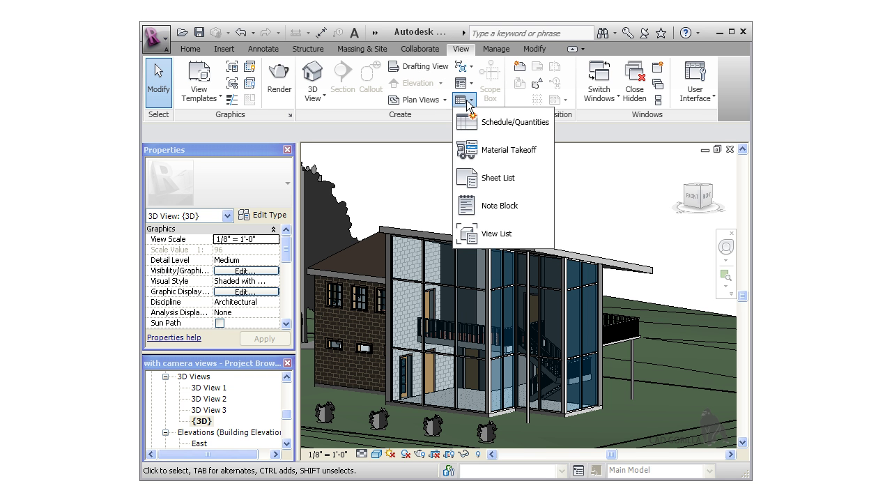
pyautogui.click(525, 123)
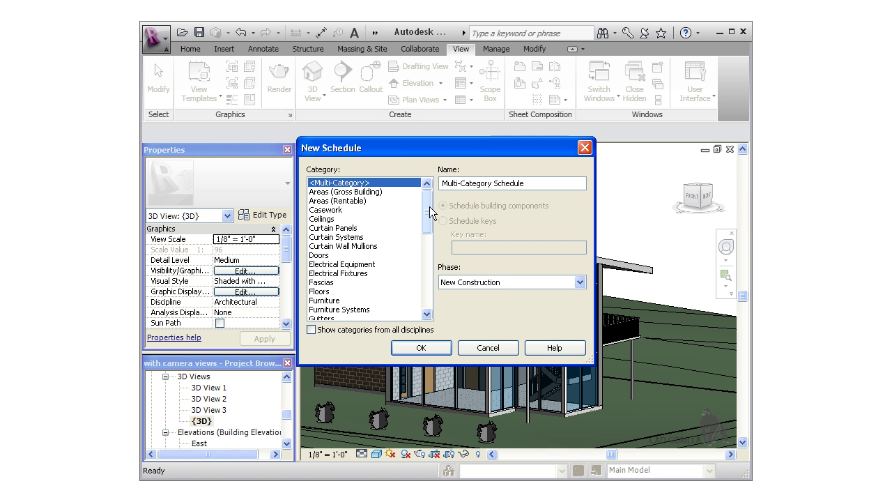
pyautogui.click(324, 258)
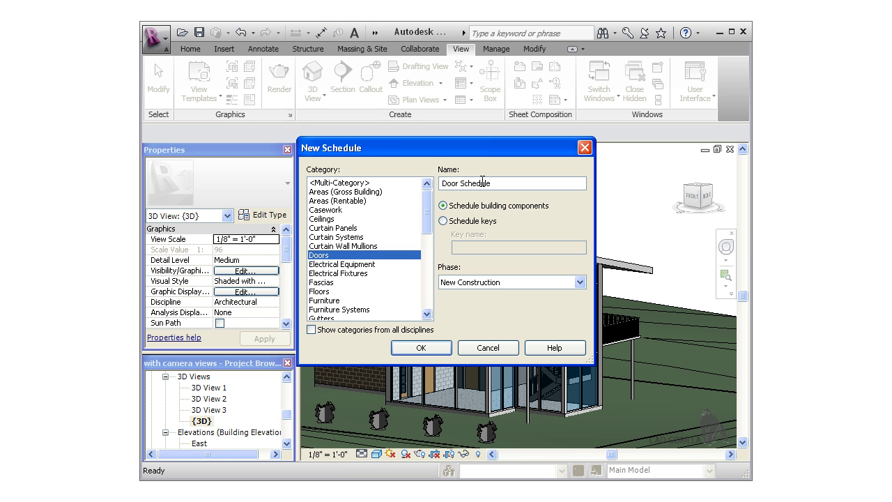
pyautogui.click(423, 345)
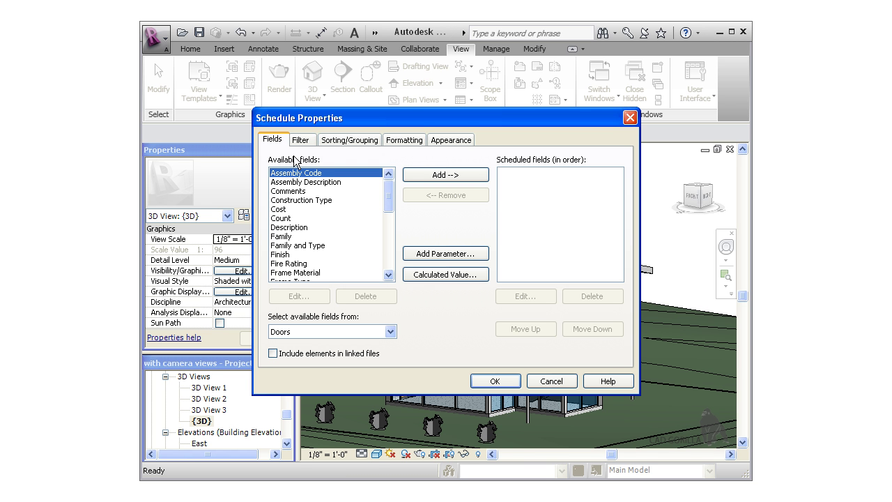
# Add Mark, Family, Type and Comments to the door schedule's fields
pyautogui.moveTo(388, 196); pyautogui.dragTo(387, 217)
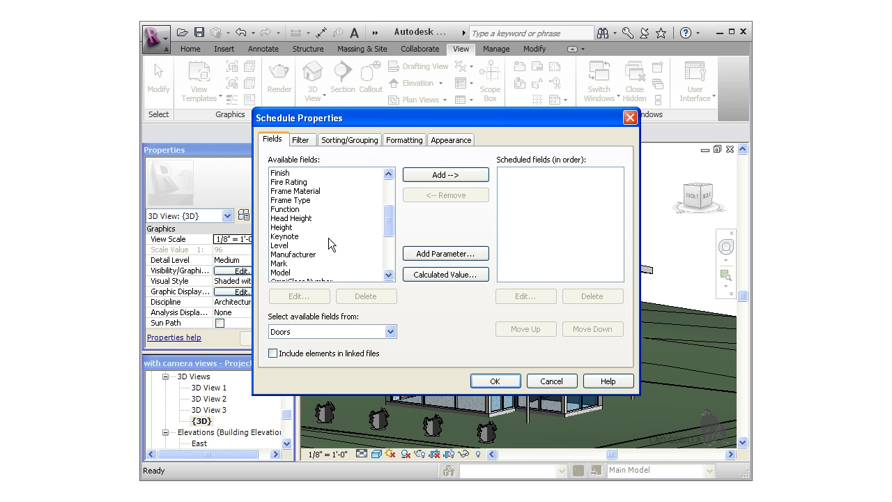
pyautogui.click(288, 263)
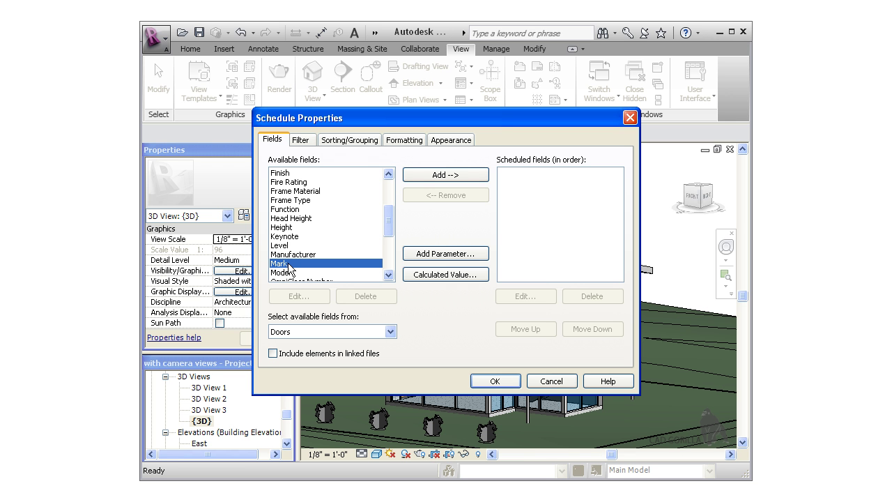
pyautogui.click(427, 178)
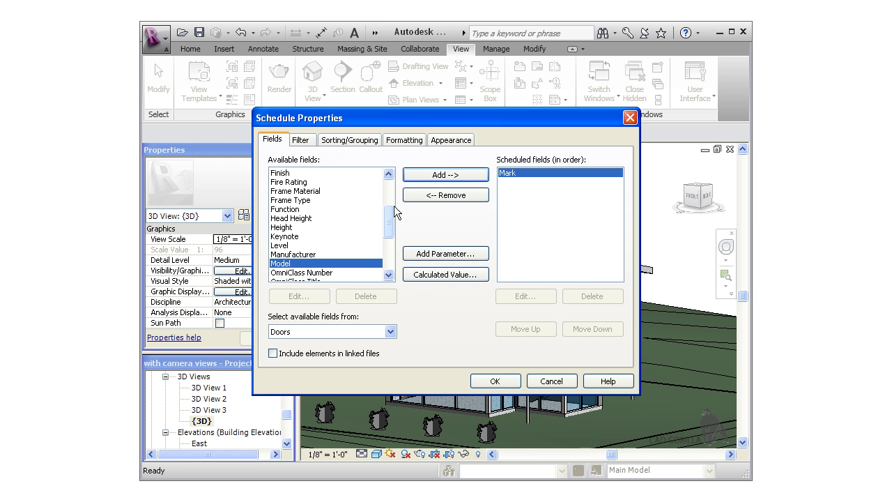
pyautogui.scroll(1, 389, 207)
pyautogui.click(290, 183)
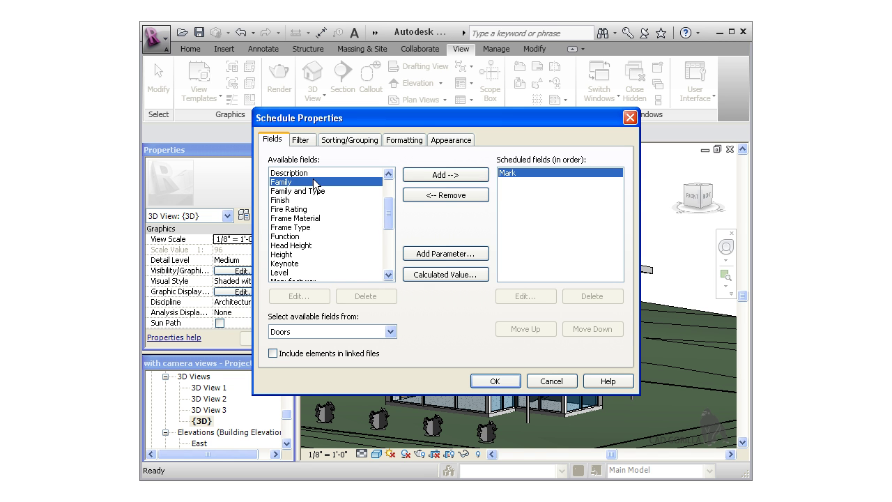
pyautogui.click(439, 175)
pyautogui.scroll(-5, 391, 203)
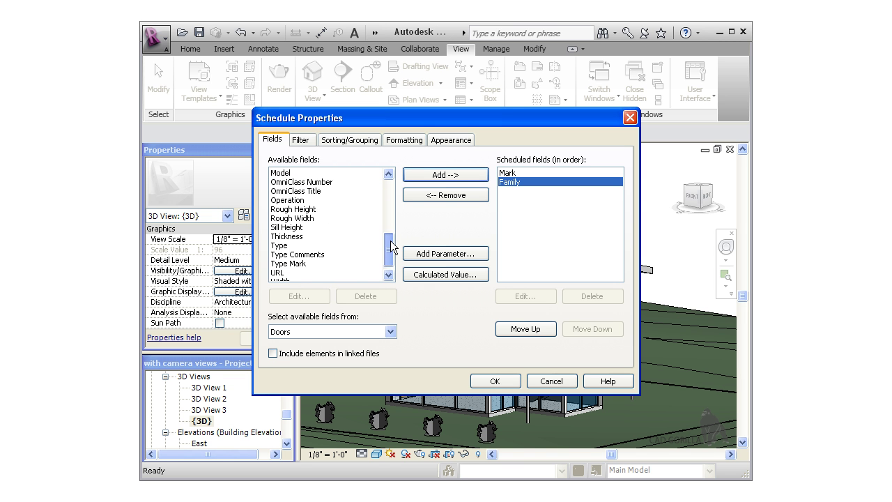
pyautogui.click(283, 236)
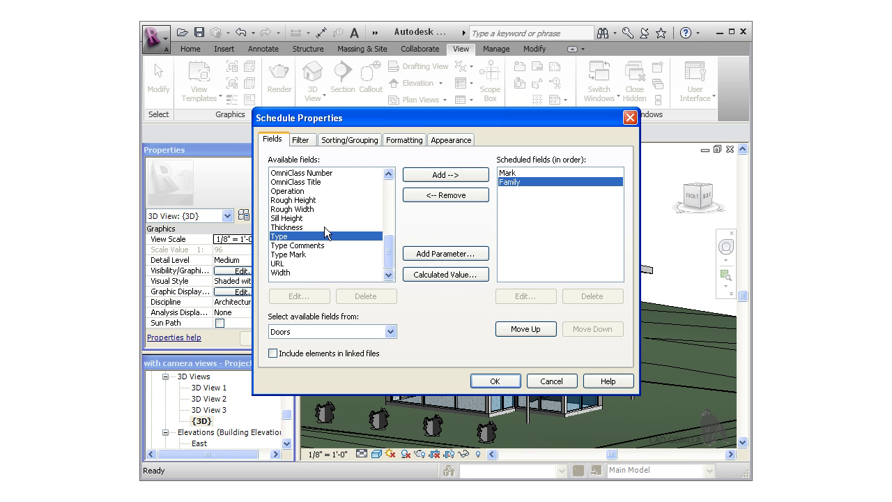
pyautogui.click(418, 176)
pyautogui.moveTo(388, 248); pyautogui.dragTo(390, 193)
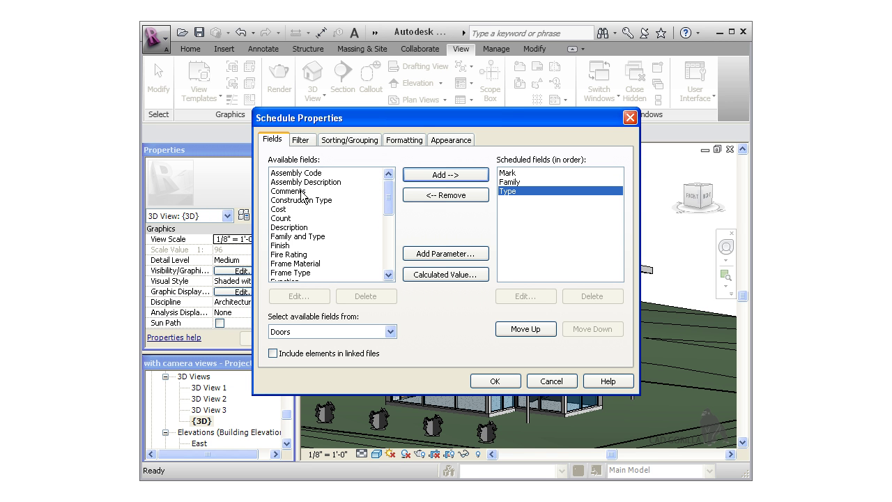
pyautogui.click(303, 191)
pyautogui.click(406, 176)
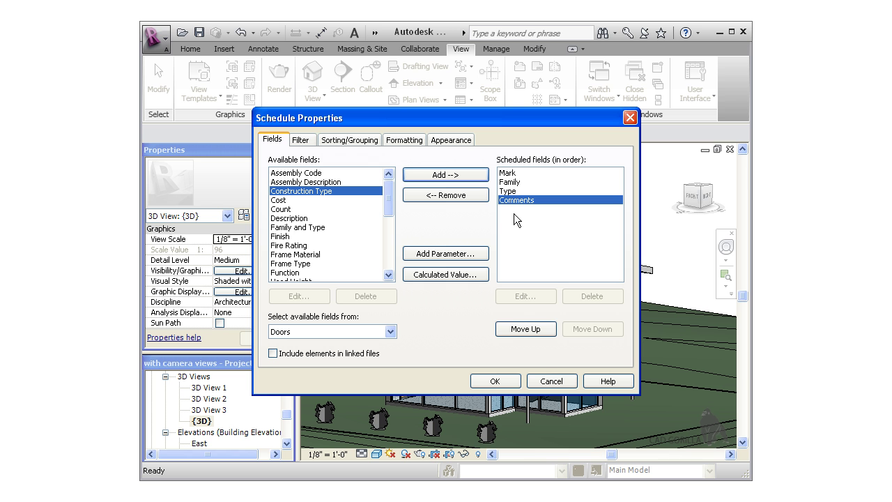
# Move Comments up to follow Mark, then return it to the last position
pyautogui.click(536, 330)
pyautogui.click(536, 332)
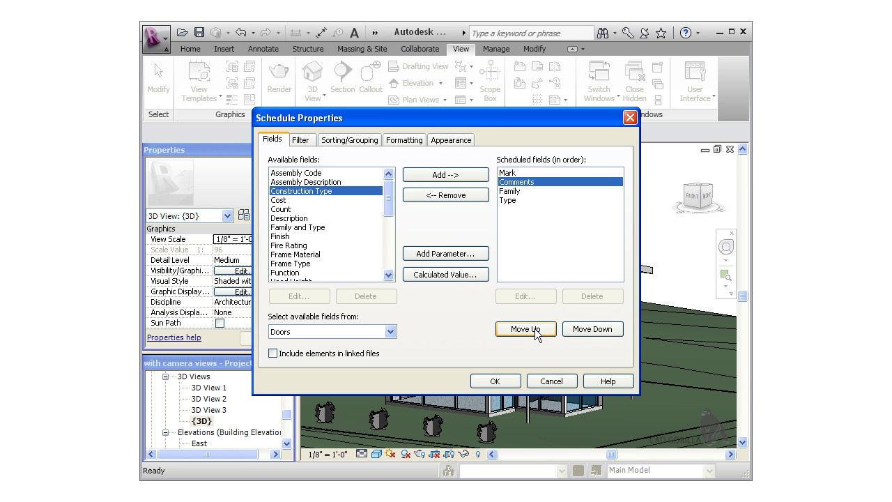
pyautogui.click(572, 330)
pyautogui.click(572, 331)
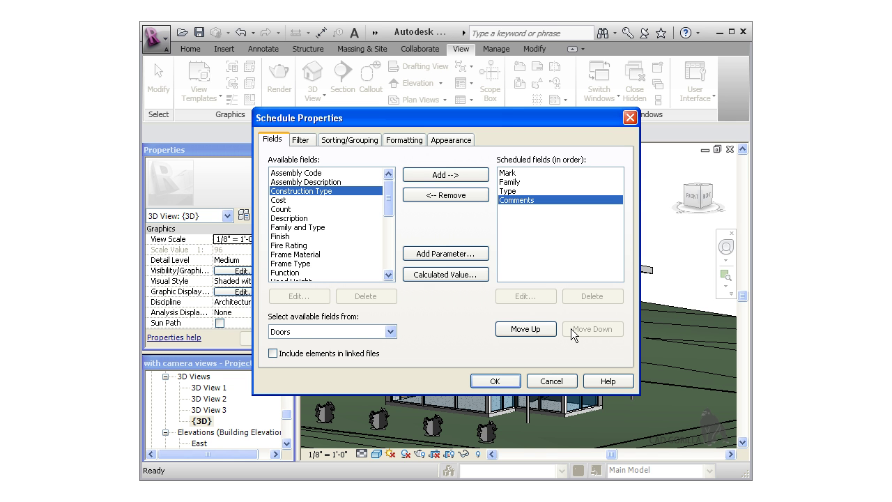
# Generate the Door Schedule table and widen its Comments and Family columns
pyautogui.click(495, 379)
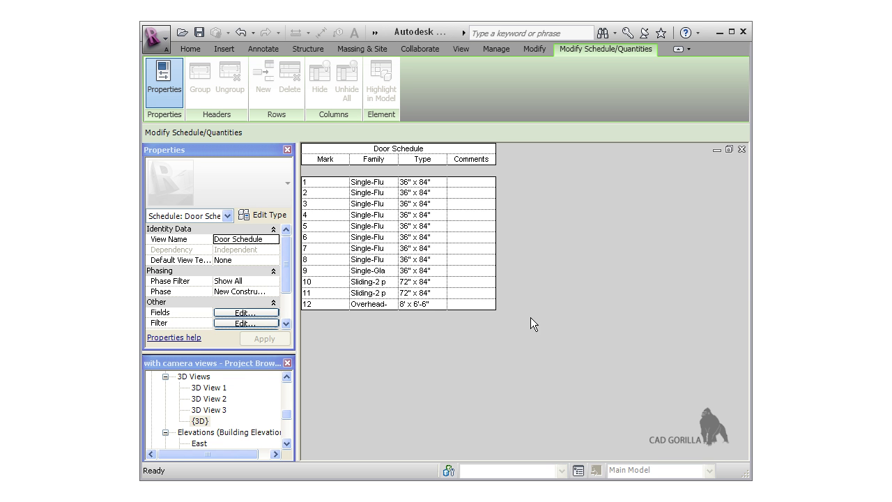
pyautogui.moveTo(495, 239); pyautogui.dragTo(590, 240)
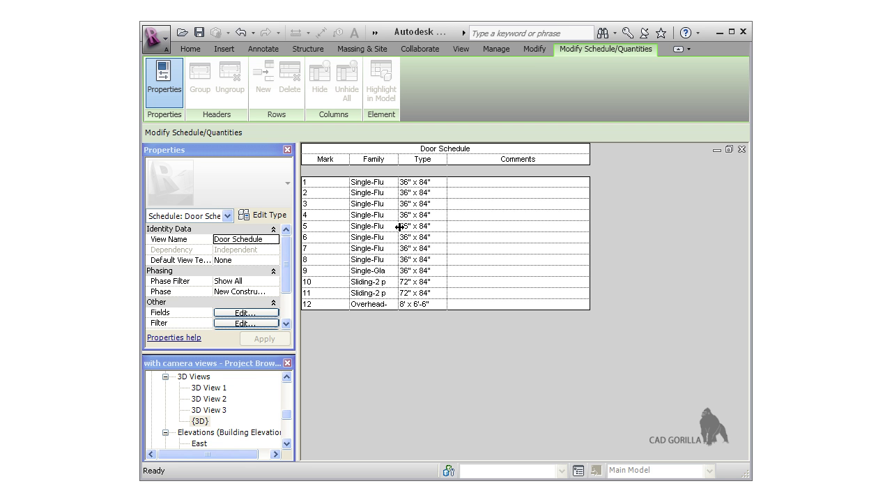
pyautogui.moveTo(401, 228); pyautogui.dragTo(444, 230)
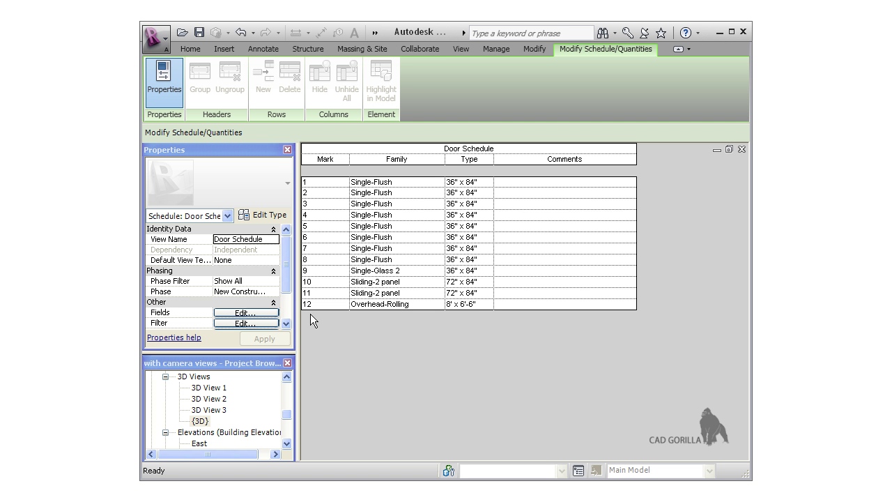
# In the 3D view, give the Single-Glass 2 door (Mark 9) the comment 'Front Entry - Deadbolt'
pyautogui.doubleClick(201, 421)
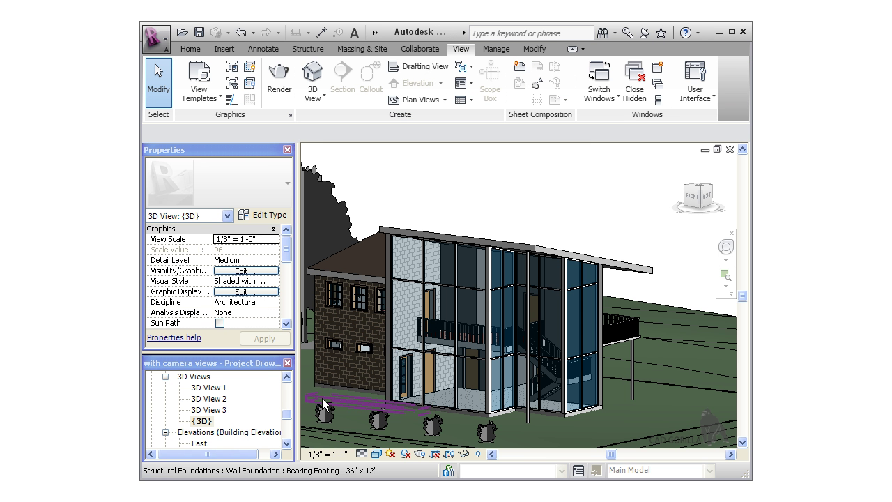
pyautogui.click(404, 382)
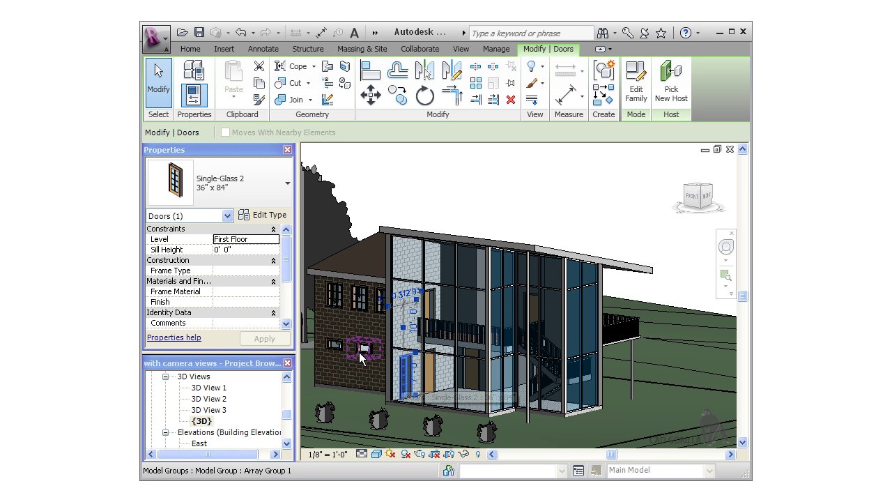
pyautogui.click(288, 286)
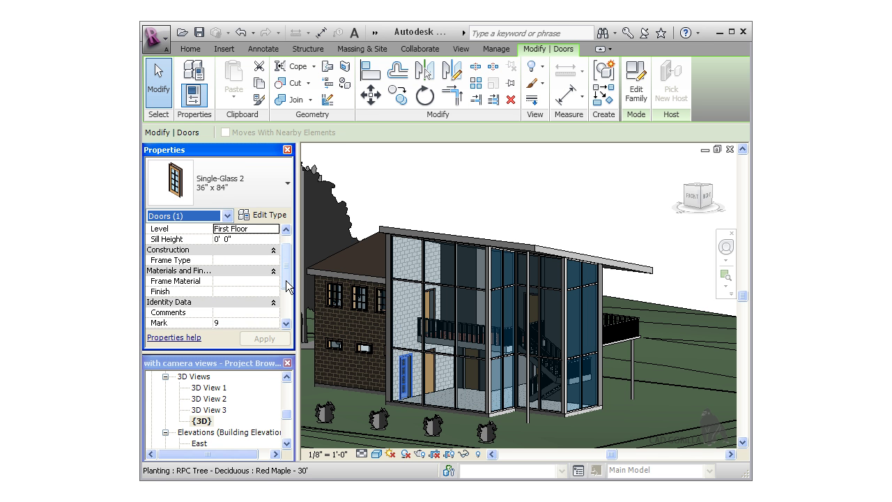
pyautogui.click(223, 311)
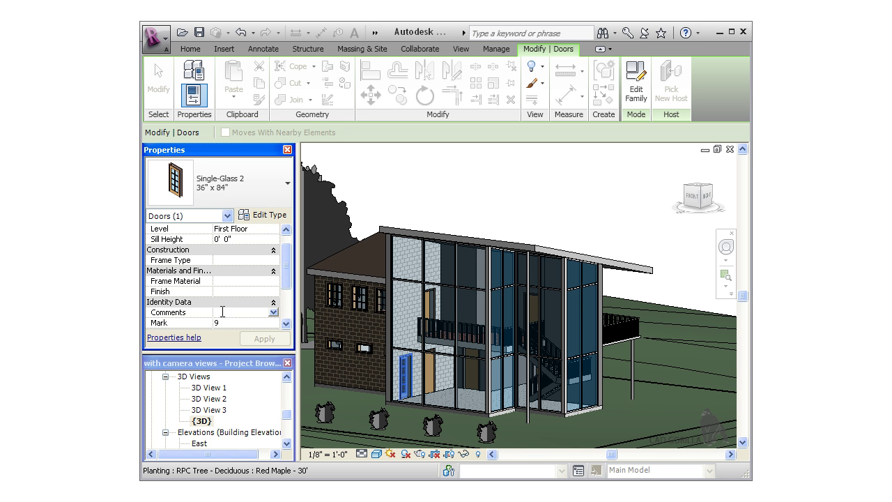
pyautogui.write('F')
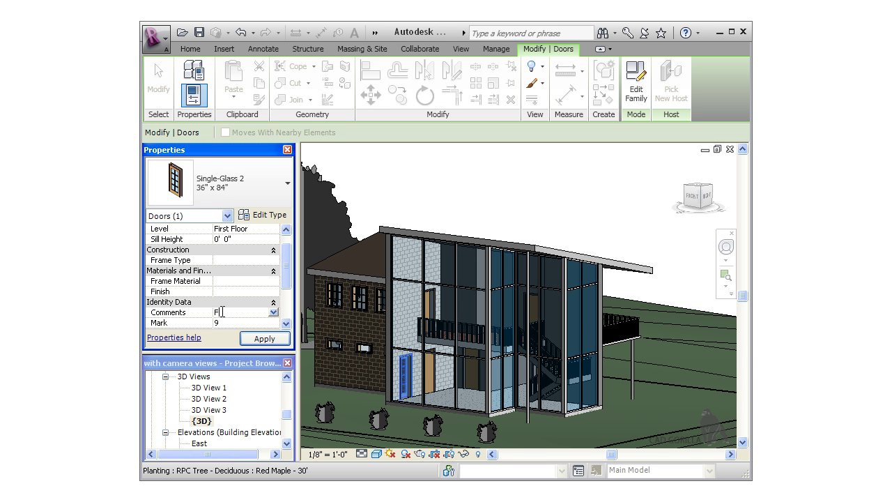
pyautogui.write('ront En')
pyautogui.write('try - Deadbol')
pyautogui.write('t')
# Give Single-Flush door Mark 1 the comment 'No Lock' and apply it
pyautogui.click(432, 368)
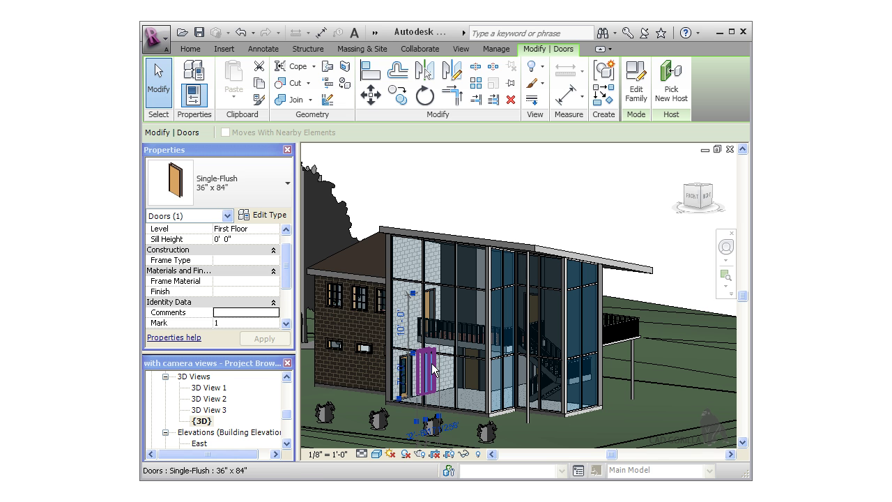
pyautogui.click(252, 312)
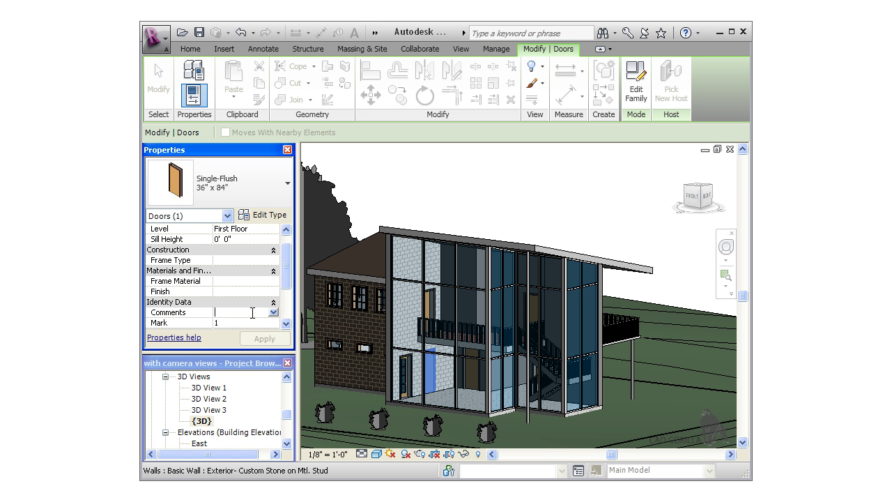
pyautogui.write('No Lock')
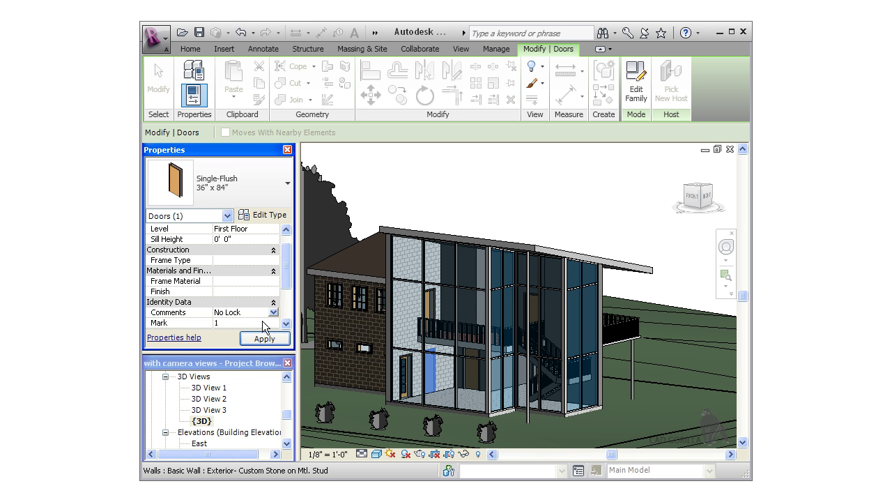
pyautogui.click(264, 338)
# Enter the comment 'Privacy Lock' for door Mark 2
pyautogui.click(473, 368)
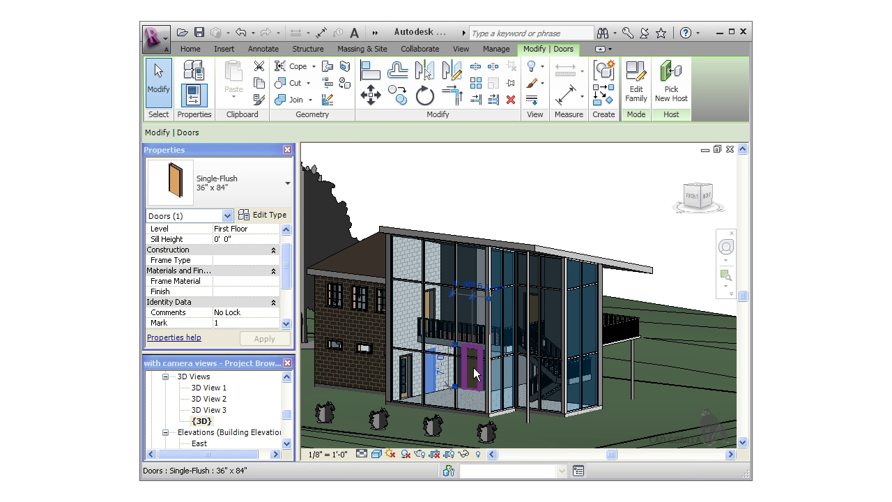
pyautogui.click(246, 313)
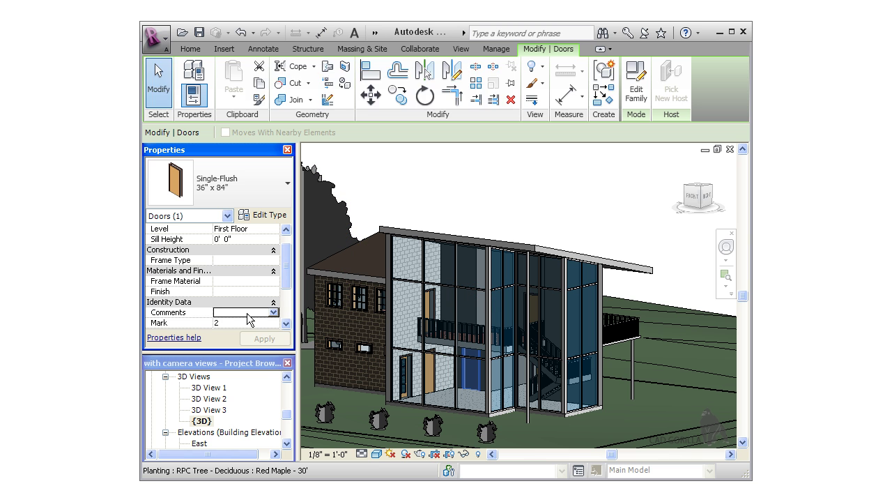
pyautogui.write('Privac')
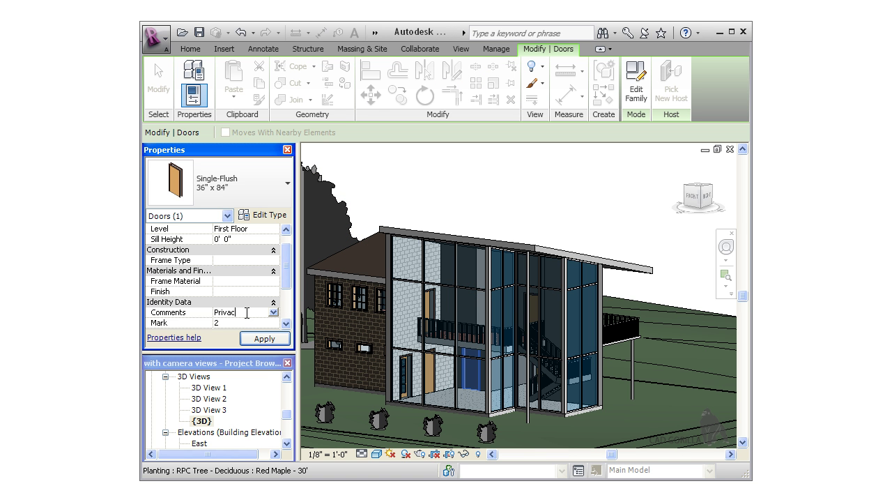
pyautogui.write('y Lock')
# Open Door Schedule from Schedules/Quantities in the Project Browser
pyautogui.click(386, 192)
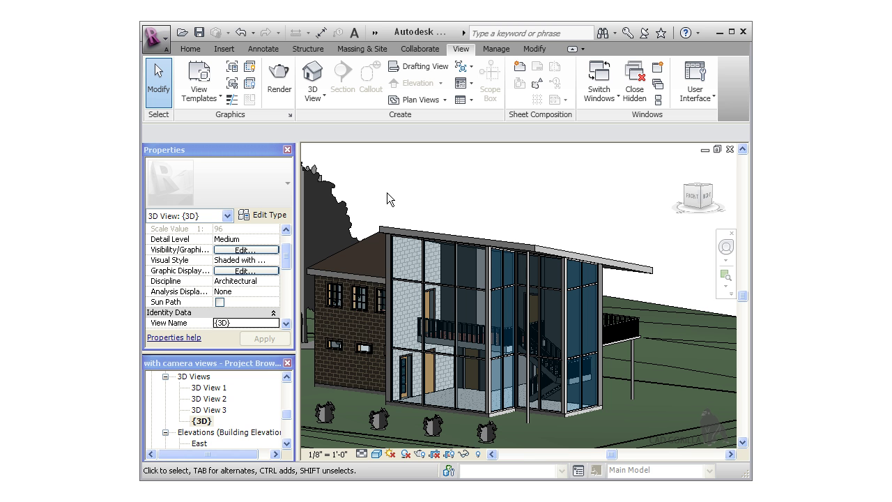
pyautogui.moveTo(286, 416); pyautogui.dragTo(288, 437)
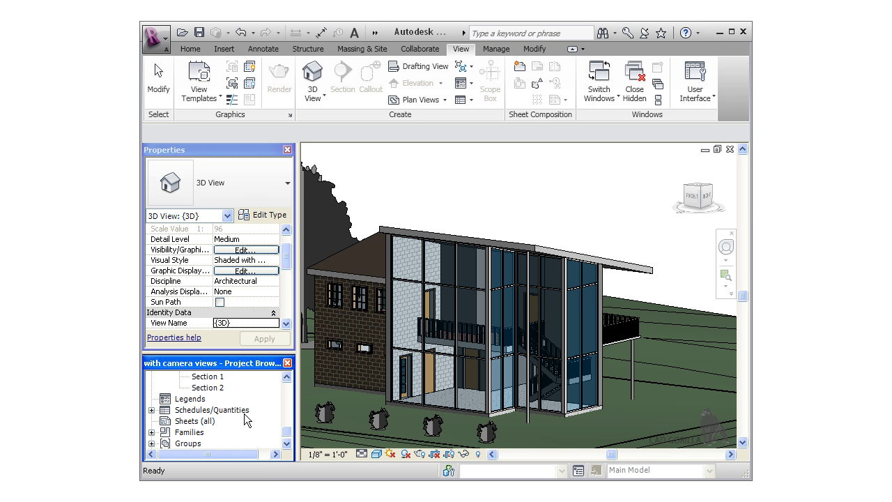
pyautogui.click(152, 410)
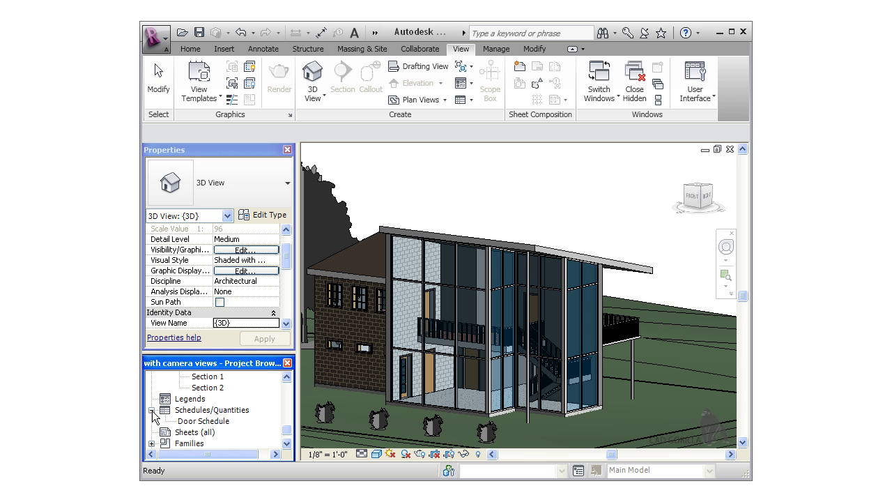
pyautogui.doubleClick(202, 421)
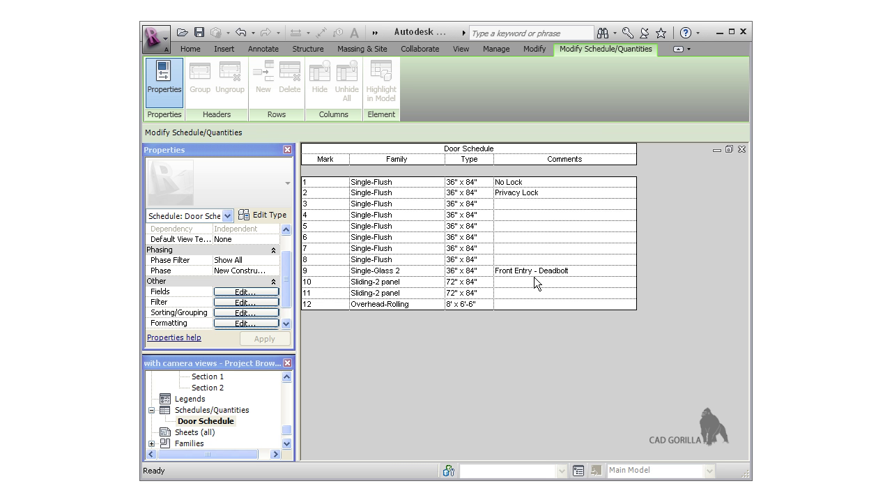
# Create a new schedule for the Windows category, named Window Schedule
pyautogui.click(464, 50)
pyautogui.click(465, 100)
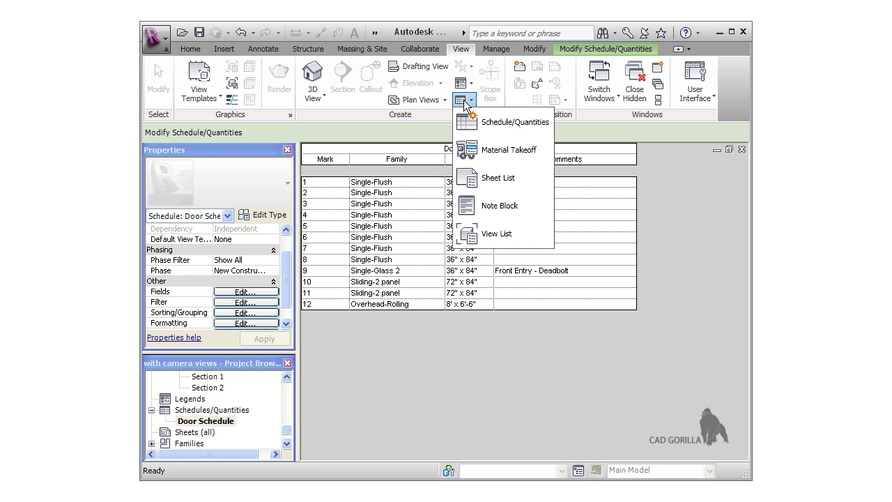
pyautogui.click(466, 122)
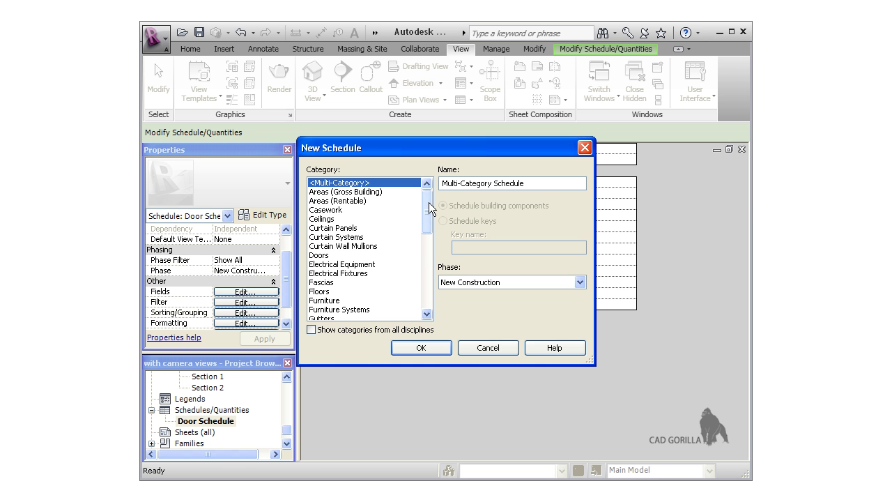
pyautogui.moveTo(428, 205); pyautogui.dragTo(432, 283)
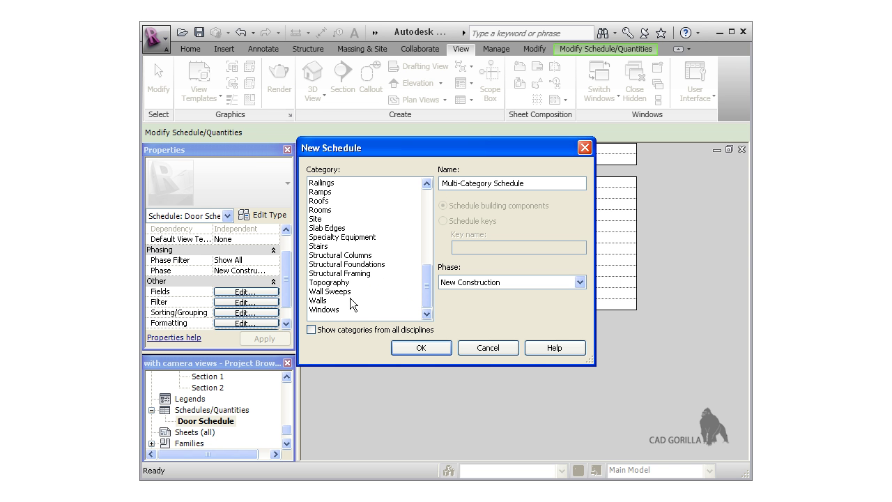
pyautogui.click(325, 310)
pyautogui.click(410, 347)
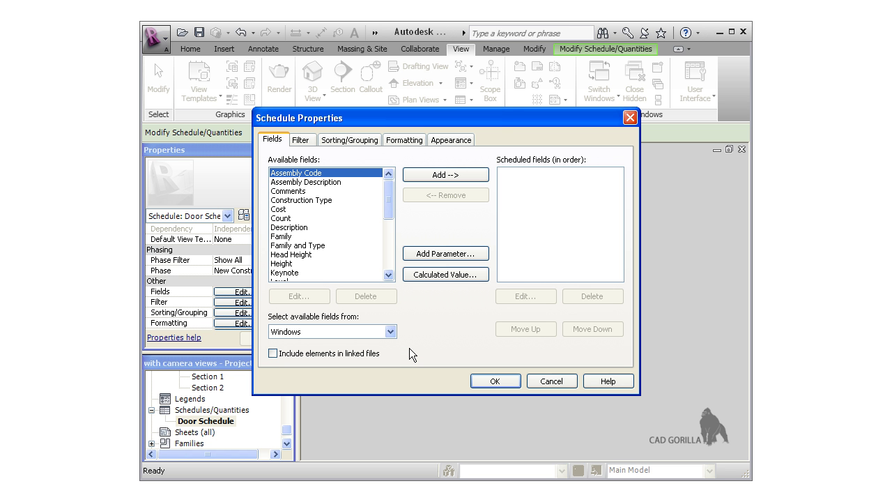
# Add Type Mark, Family, Type and Count as the window schedule's fields
pyautogui.moveTo(391, 215); pyautogui.dragTo(390, 262)
pyautogui.click(302, 264)
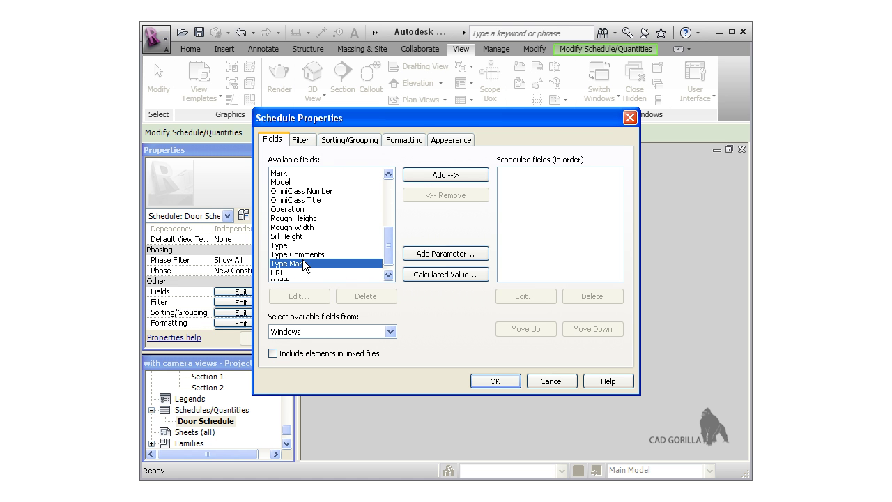
pyautogui.click(424, 179)
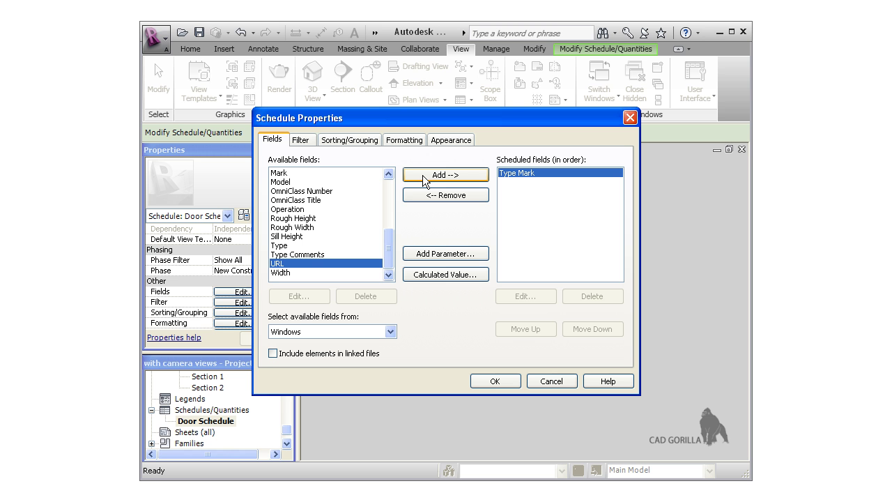
pyautogui.moveTo(390, 245)
pyautogui.mouseDown()
pyautogui.moveTo(390, 207)
pyautogui.moveTo(388, 245)
pyautogui.mouseUp()
pyautogui.click(282, 191)
pyautogui.click(410, 175)
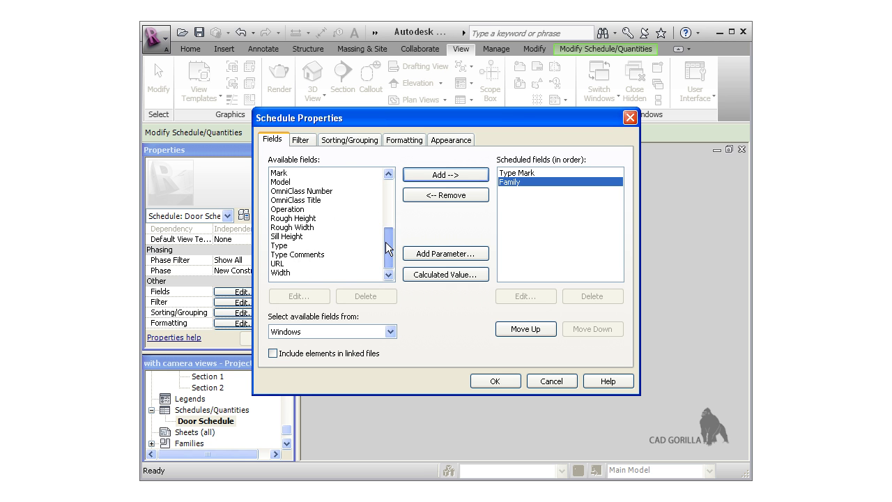
pyautogui.click(284, 246)
pyautogui.click(426, 179)
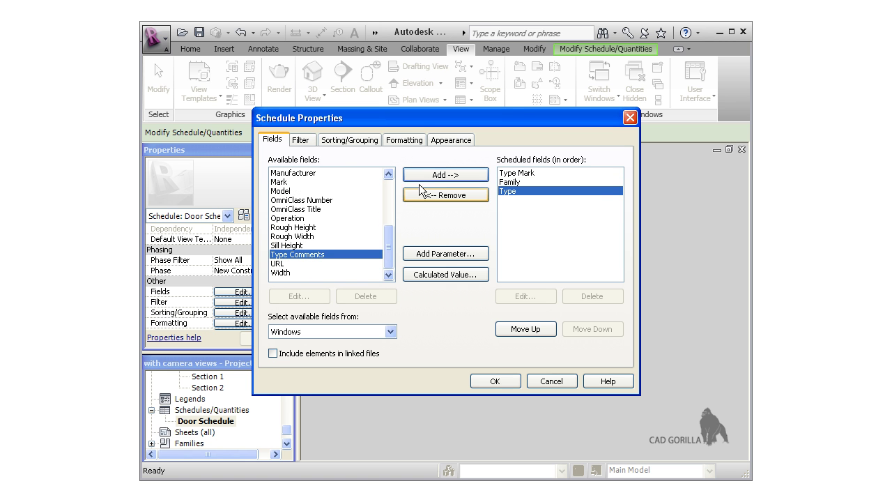
pyautogui.moveTo(388, 237); pyautogui.dragTo(388, 202)
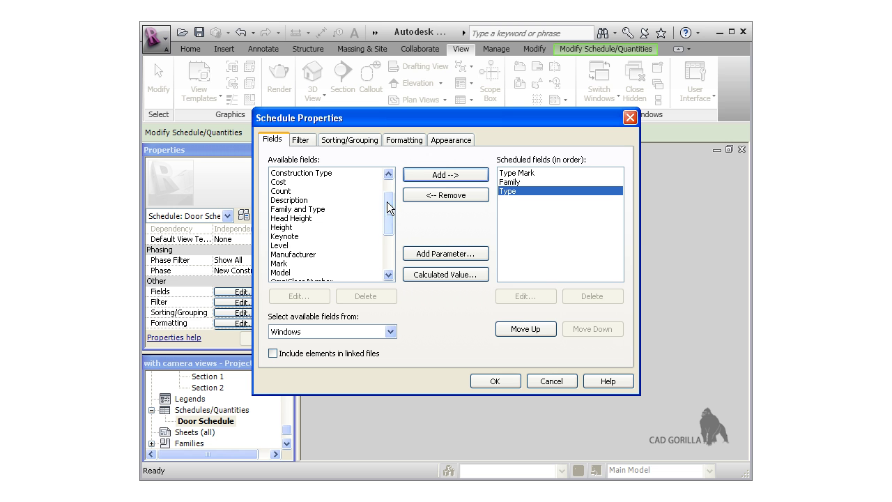
pyautogui.click(289, 193)
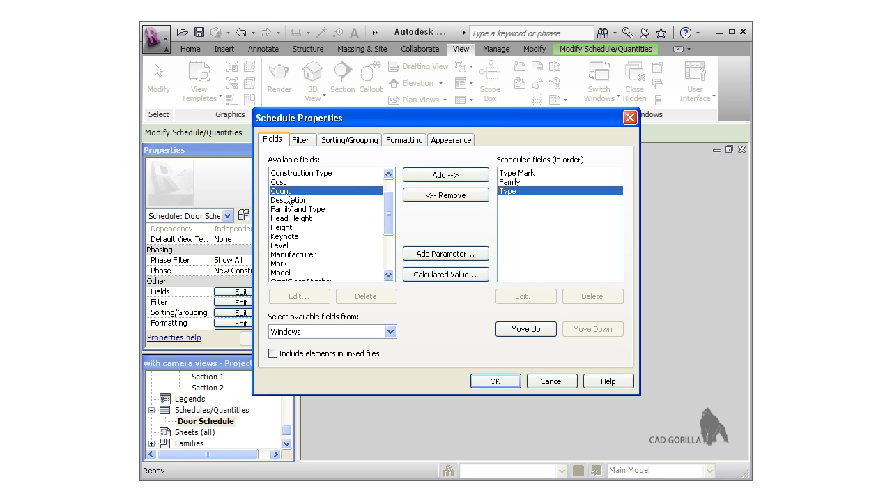
pyautogui.click(420, 176)
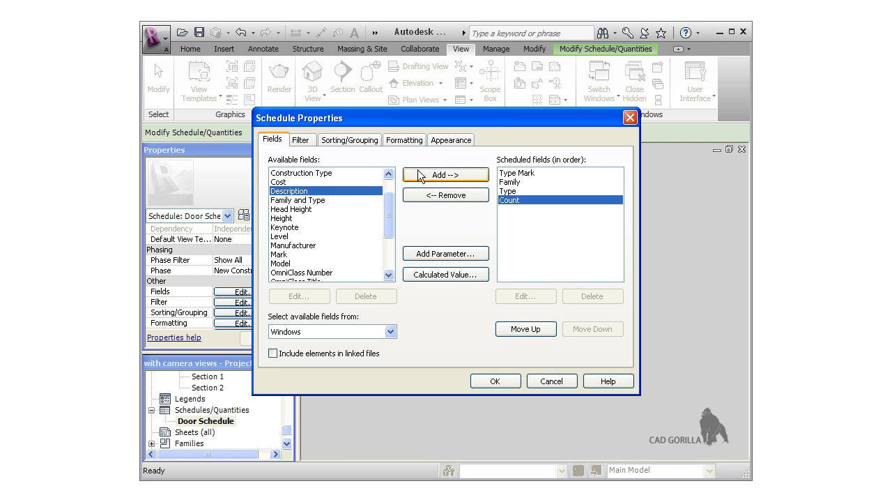
# Sort the window schedule by Type Mark ascending, reviewing the Formatting and Appearance settings
pyautogui.click(310, 144)
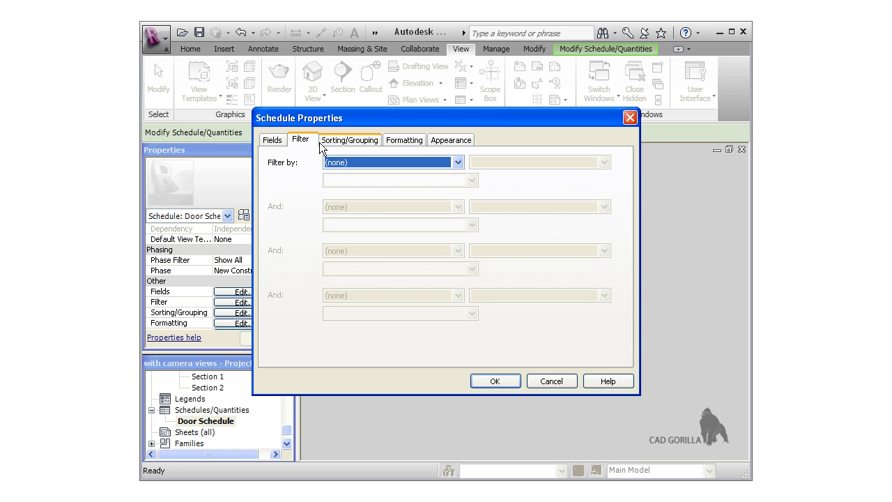
pyautogui.click(346, 144)
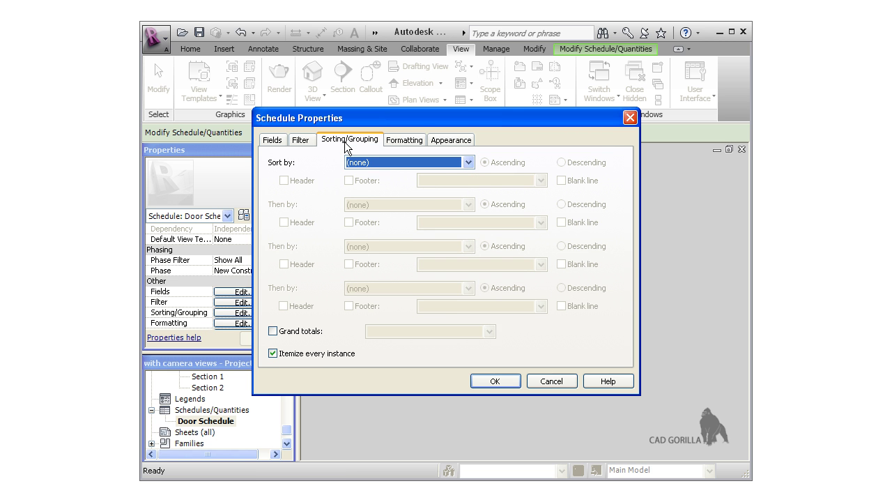
pyautogui.click(470, 162)
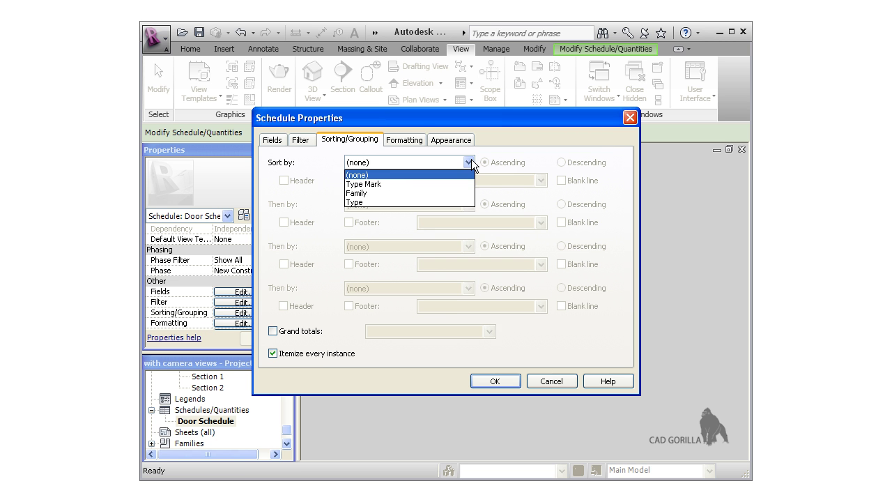
pyautogui.click(420, 180)
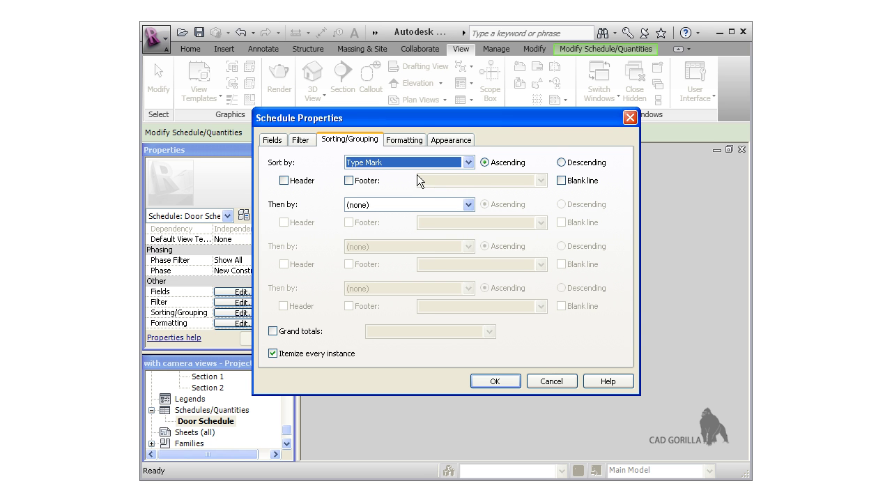
pyautogui.click(414, 141)
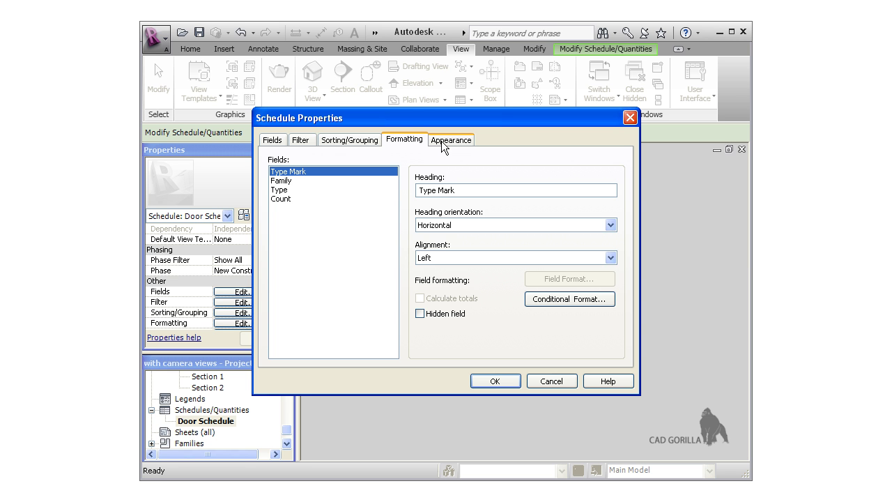
pyautogui.click(443, 142)
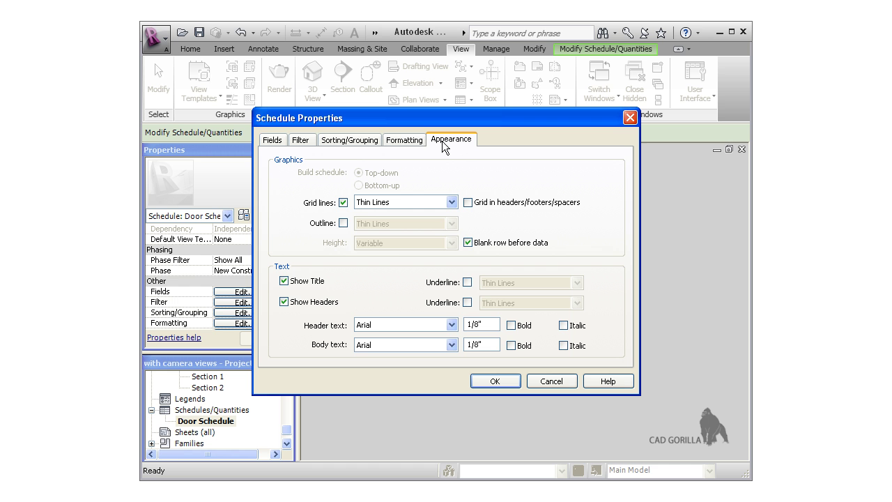
# Generate the Window Schedule and widen its Count and Family columns
pyautogui.click(490, 381)
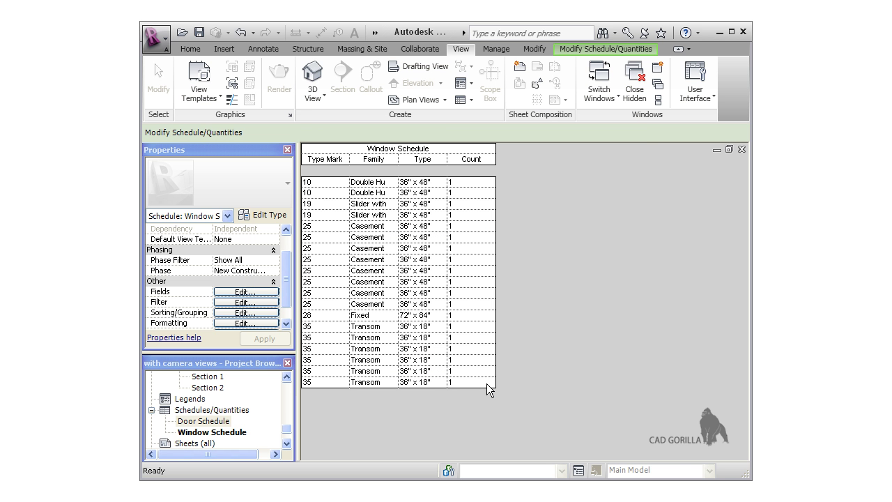
pyautogui.moveTo(494, 336); pyautogui.dragTo(598, 336)
pyautogui.moveTo(398, 315); pyautogui.dragTo(471, 316)
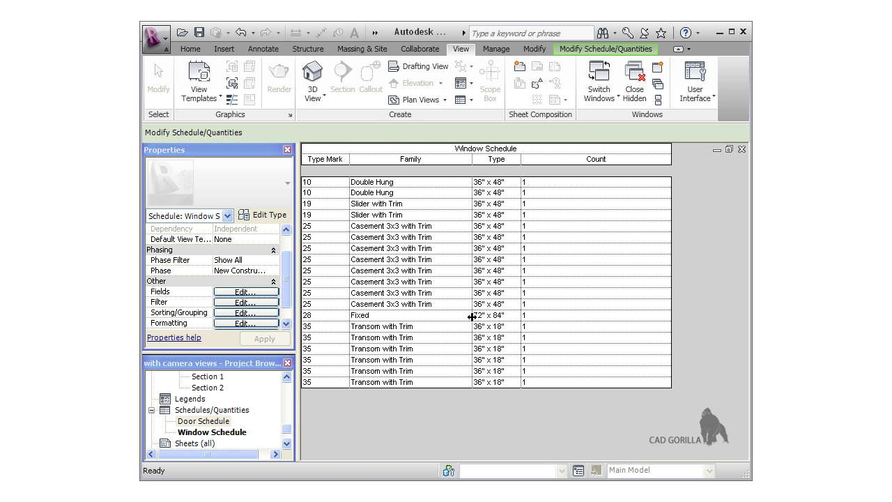
# Turn off 'Itemize every instance' so windows group into five type rows with counts
pyautogui.click(258, 313)
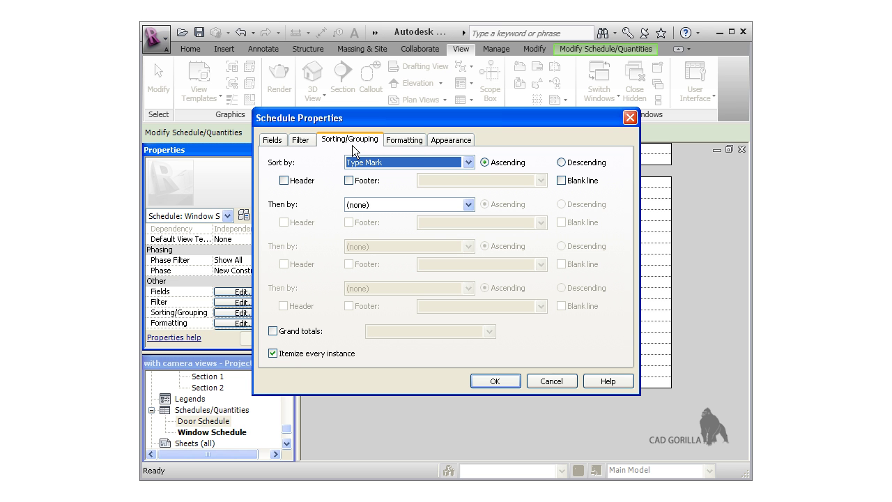
pyautogui.click(273, 353)
pyautogui.click(475, 379)
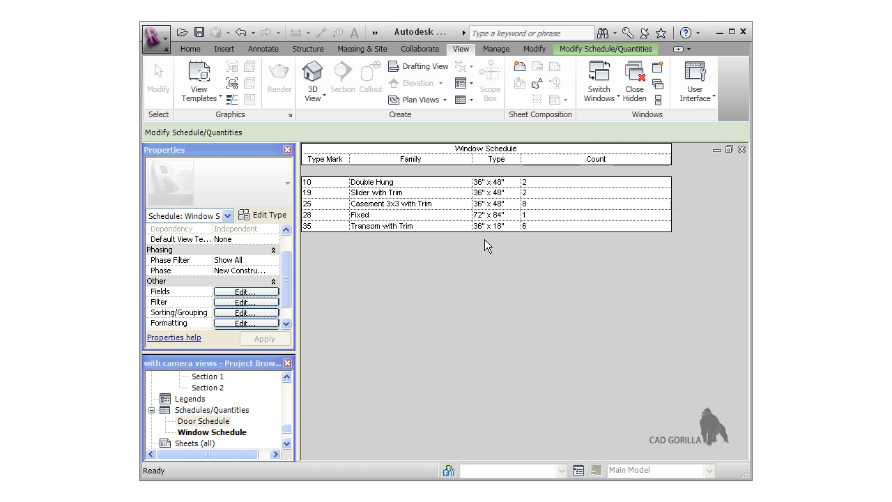
# Create a new schedule for the Rooms category
pyautogui.click(465, 102)
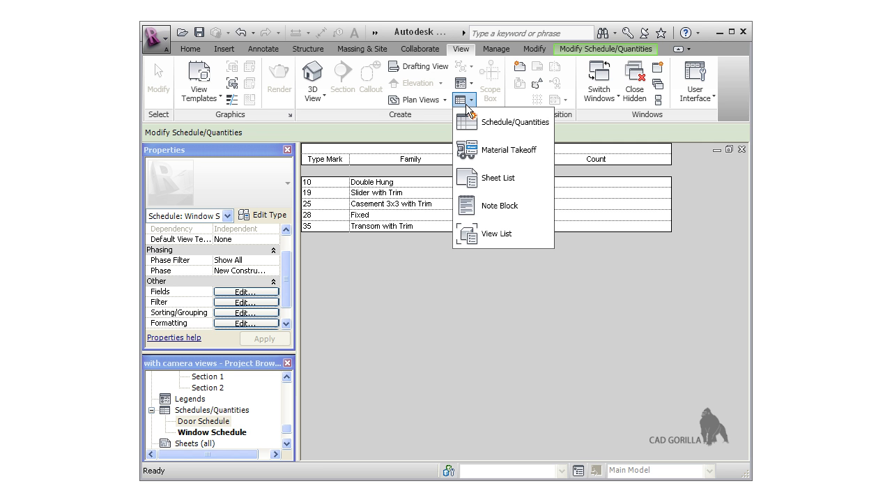
pyautogui.click(465, 120)
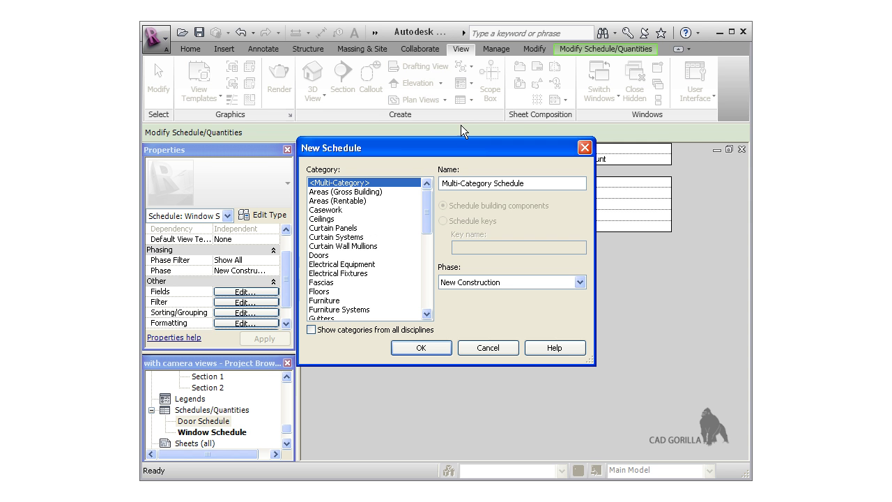
pyautogui.moveTo(428, 210); pyautogui.dragTo(430, 270)
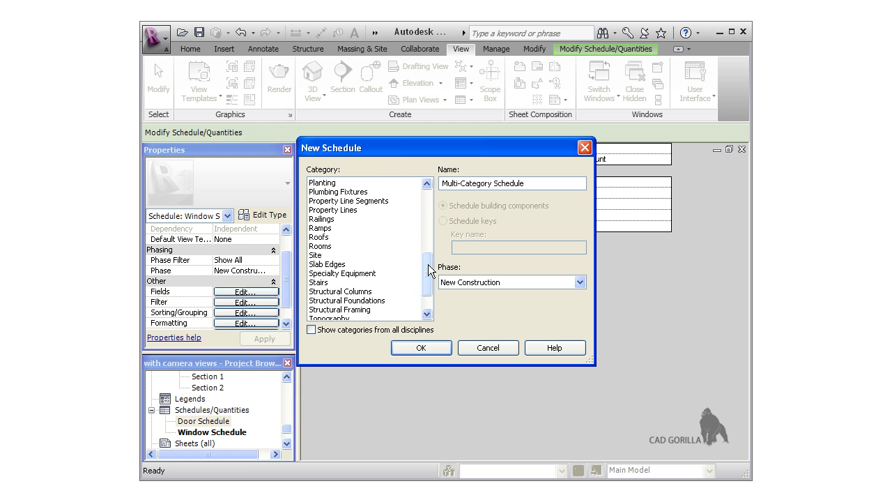
pyautogui.click(327, 248)
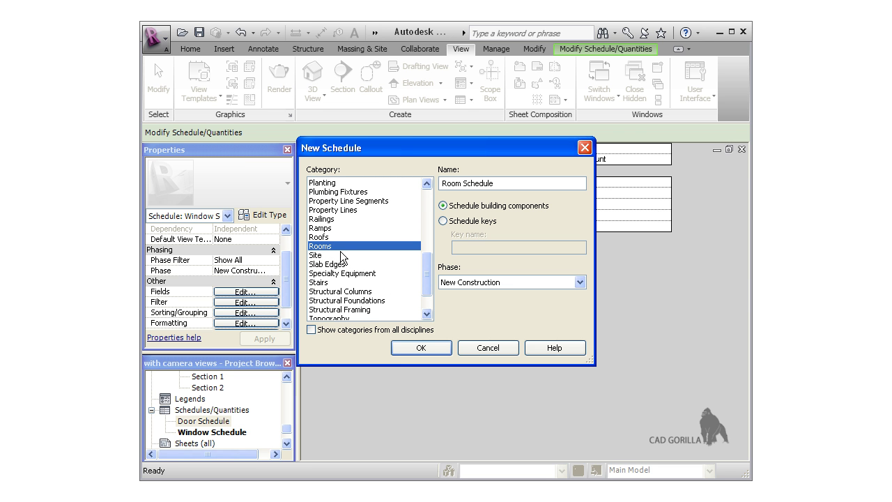
pyautogui.click(402, 349)
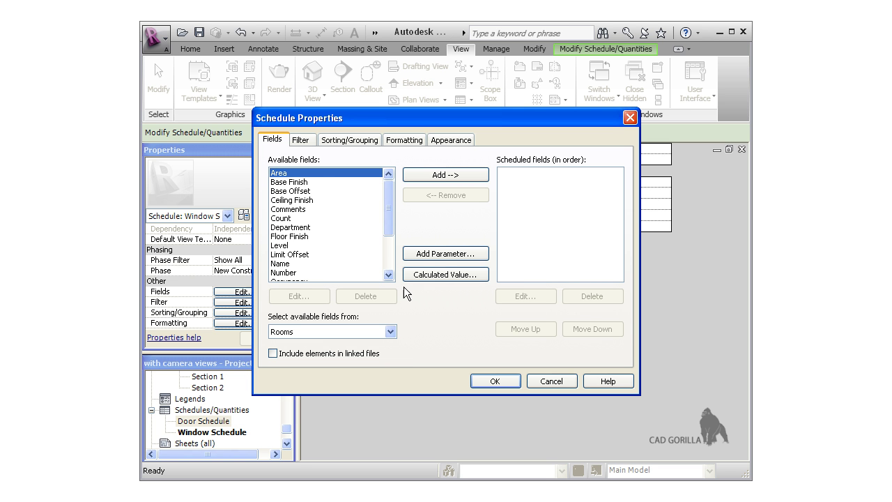
# Add Number, Name and Area as the schedule's fields, in that order
pyautogui.scroll(-2, 390, 233)
pyautogui.click(291, 227)
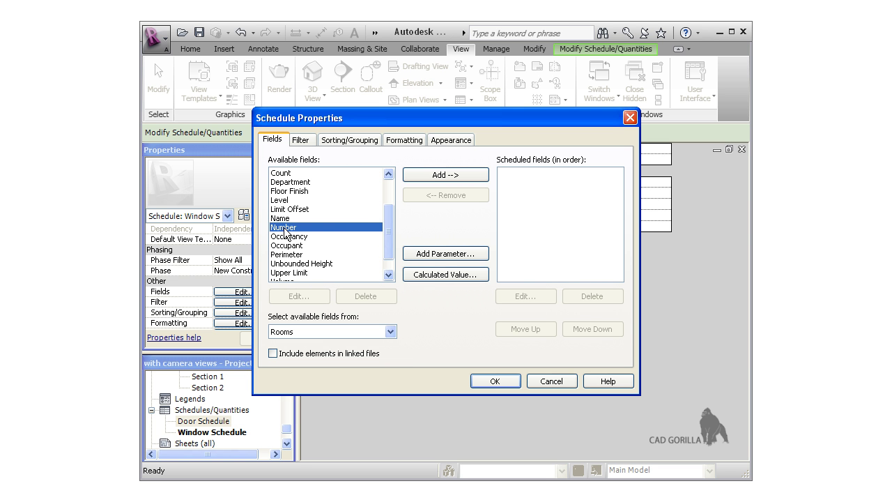
pyautogui.click(445, 175)
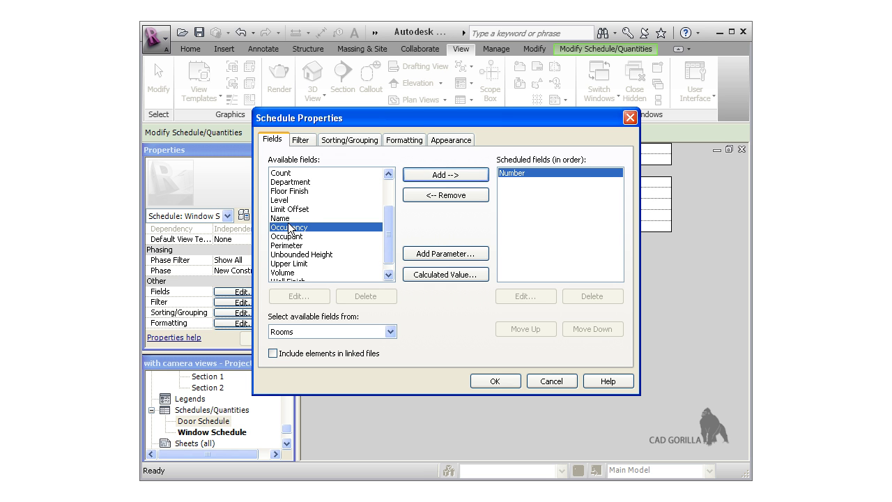
pyautogui.click(291, 218)
pyautogui.click(418, 178)
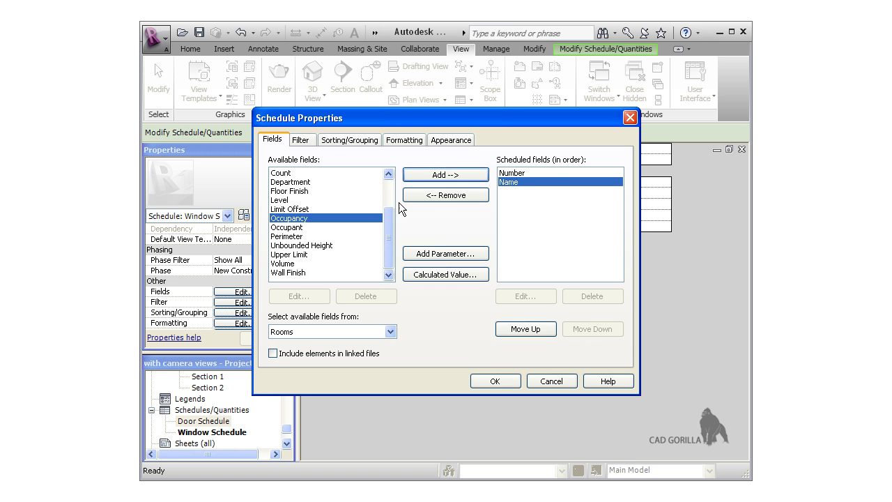
pyautogui.moveTo(390, 224); pyautogui.dragTo(378, 191)
pyautogui.click(285, 174)
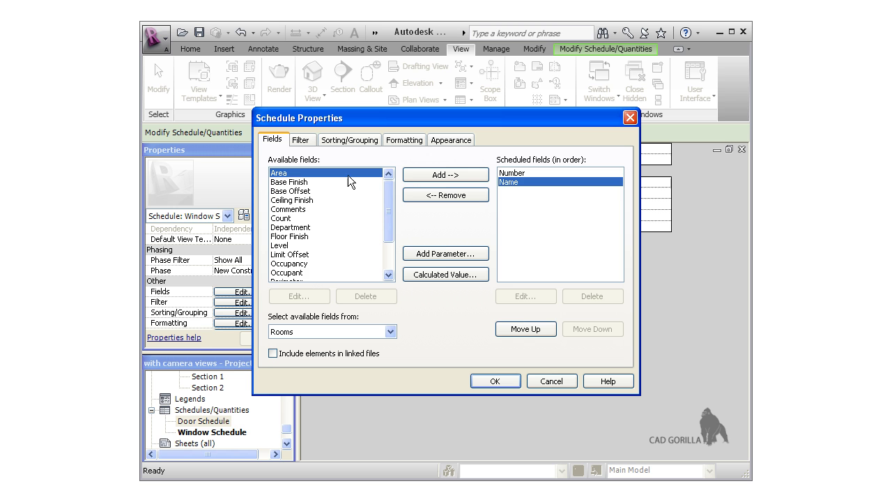
pyautogui.click(413, 177)
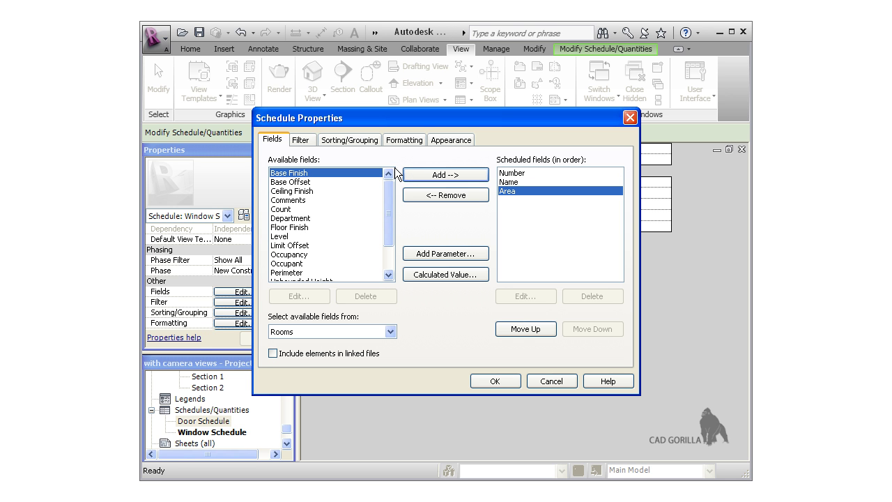
# Enable grand totals and a calculated Area total, giving eight rooms totalling 1654 SF
pyautogui.click(364, 141)
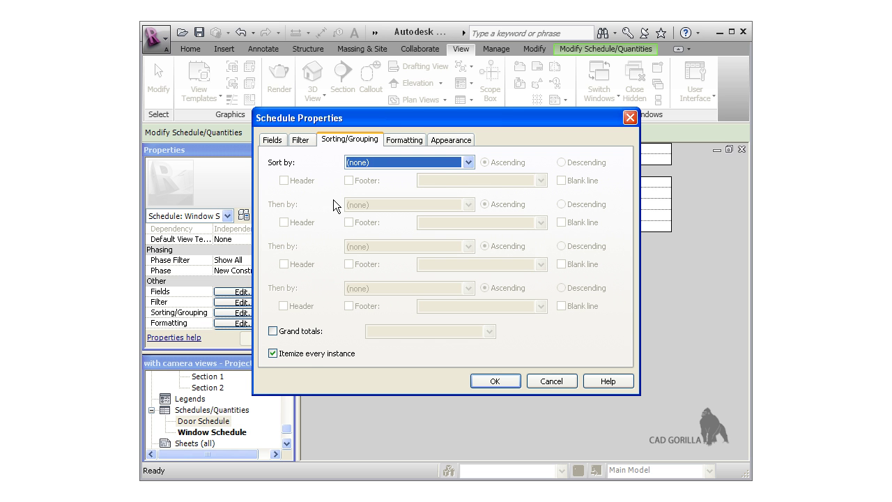
pyautogui.click(272, 331)
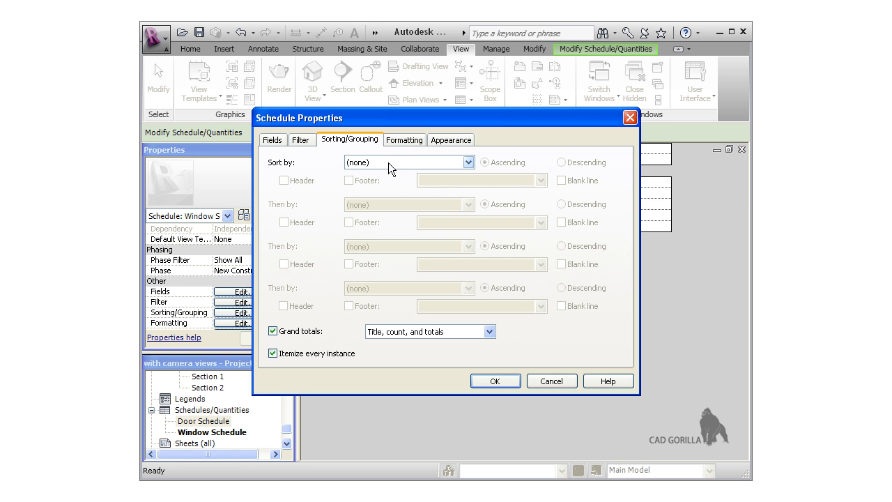
pyautogui.click(390, 141)
pyautogui.click(282, 191)
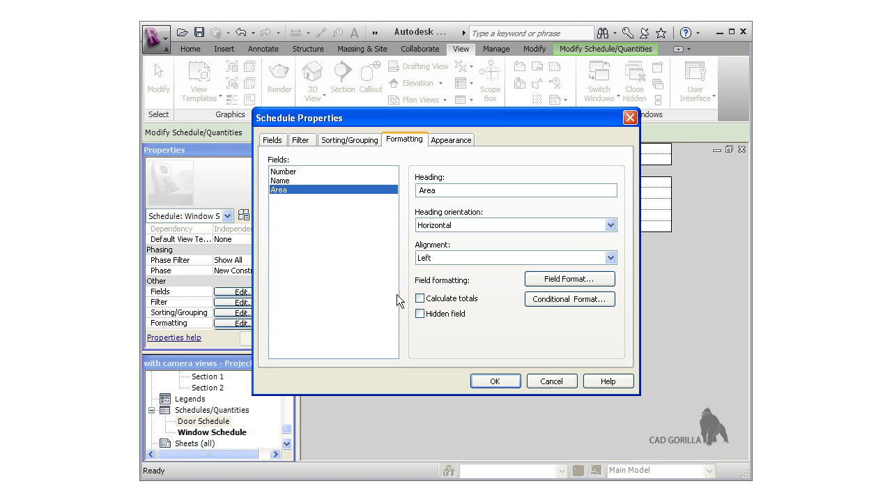
pyautogui.click(419, 299)
pyautogui.click(487, 380)
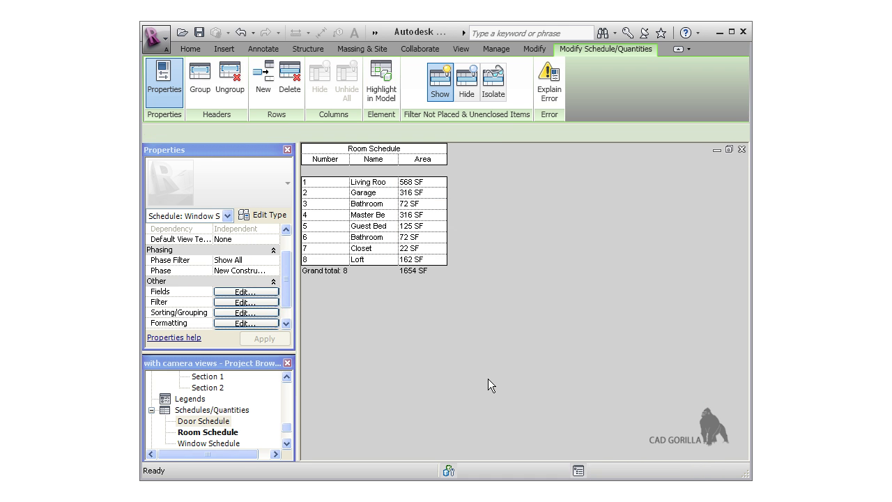